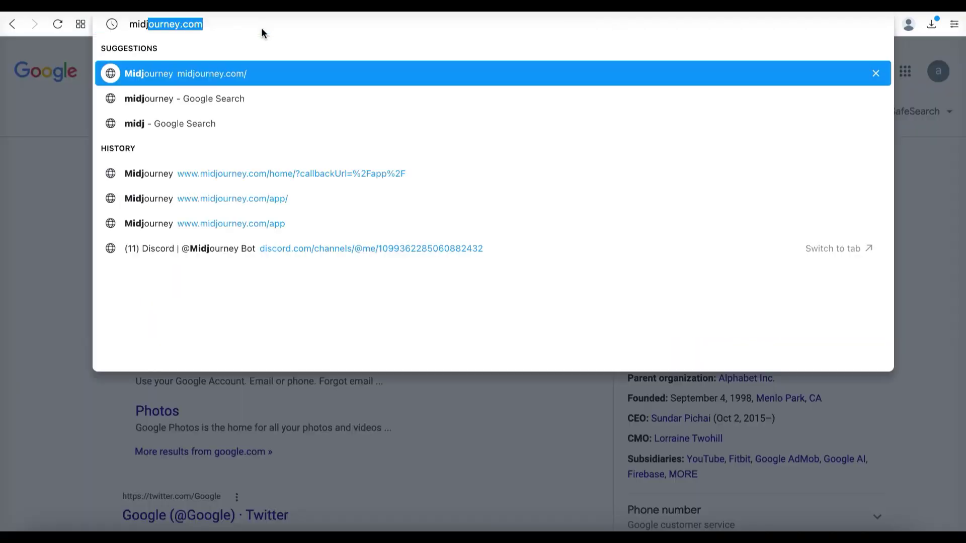
Sign in to midjourney.com with Discord and authorize the account.
key(Return)
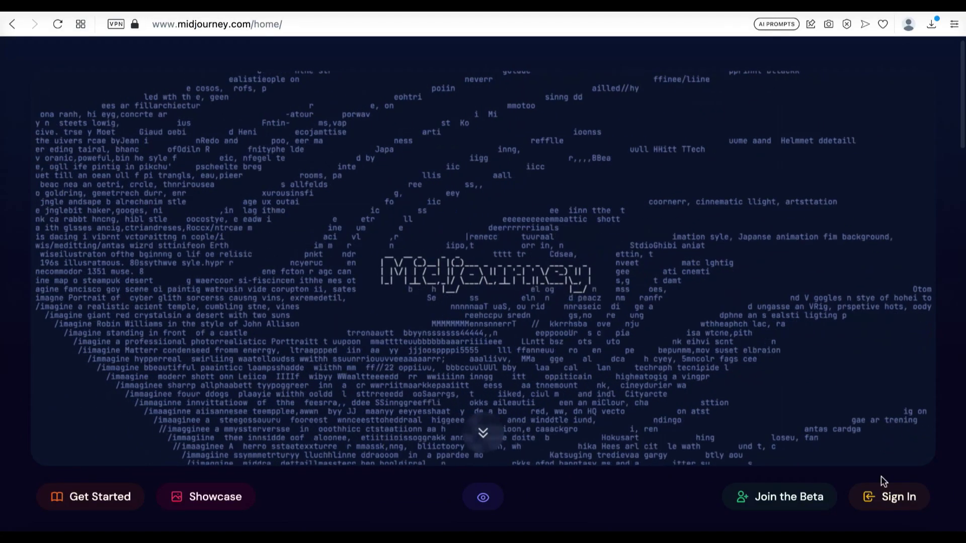
click(889, 498)
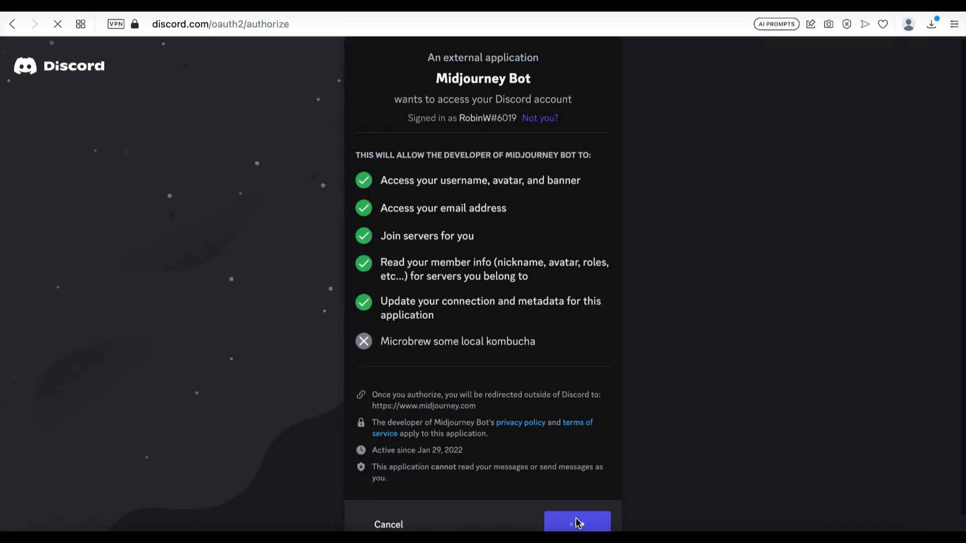
click(577, 524)
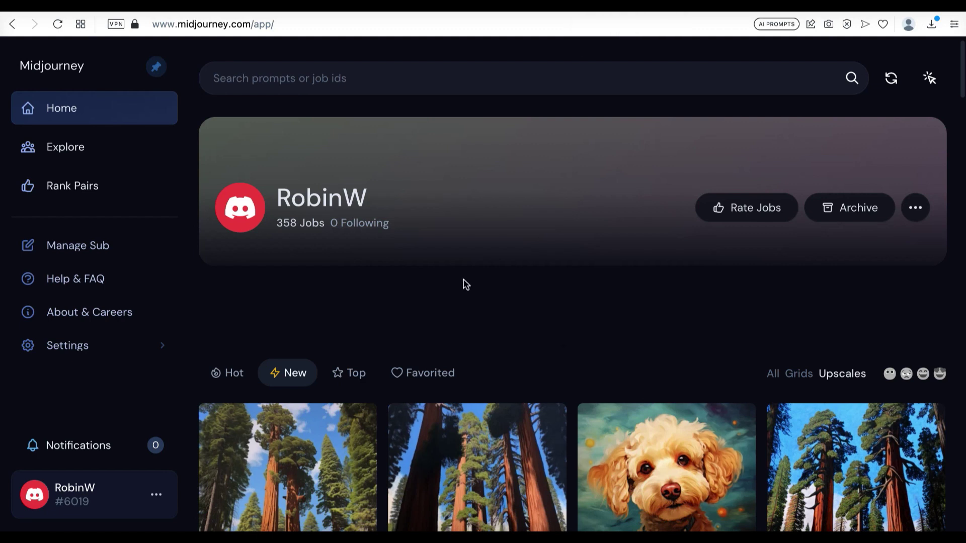
Begin a Google search for 'midjourney discord' in the address bar.
click(356, 20)
text(midjourney discord)
Search 'midjourney discord', accept the official Midjourney server invite, and open the Midjourney Bot DM.
key(Return)
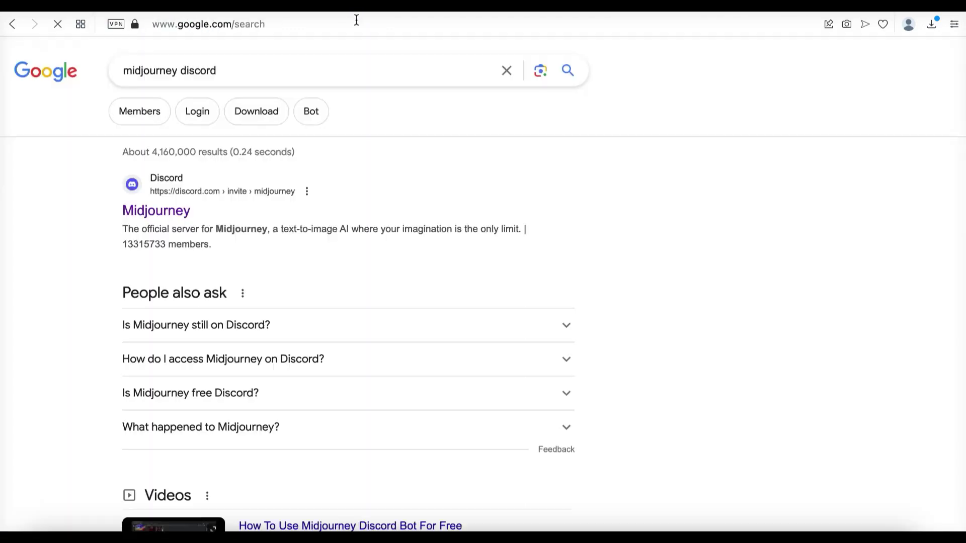
click(141, 213)
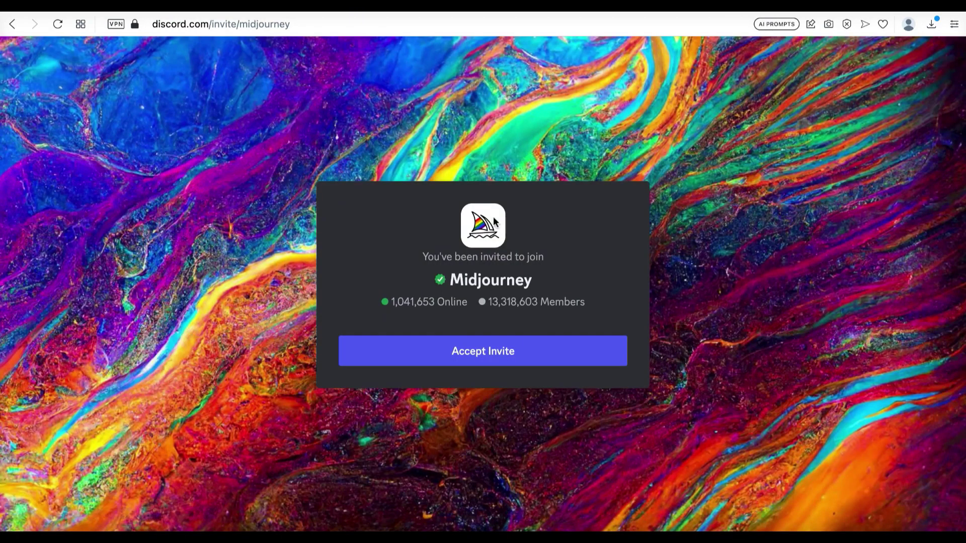
click(464, 358)
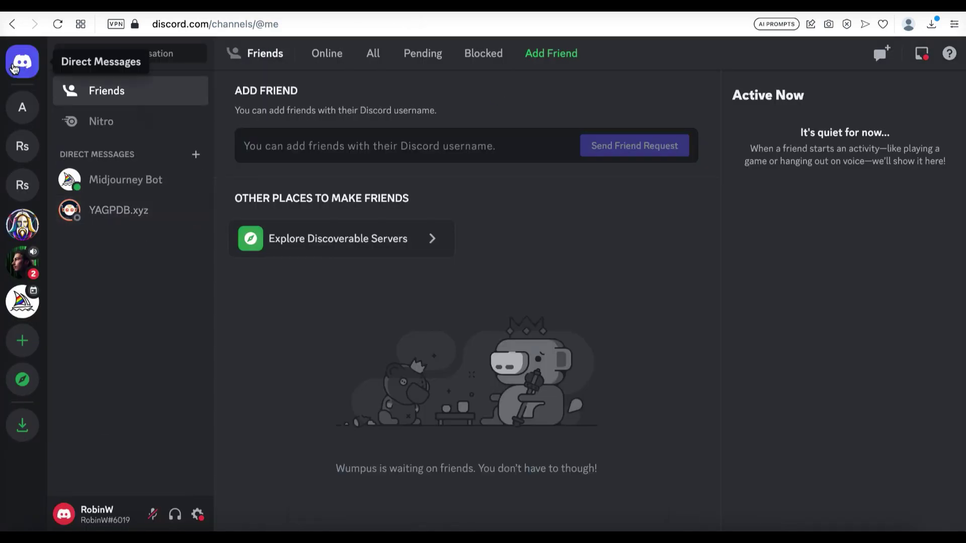
click(152, 181)
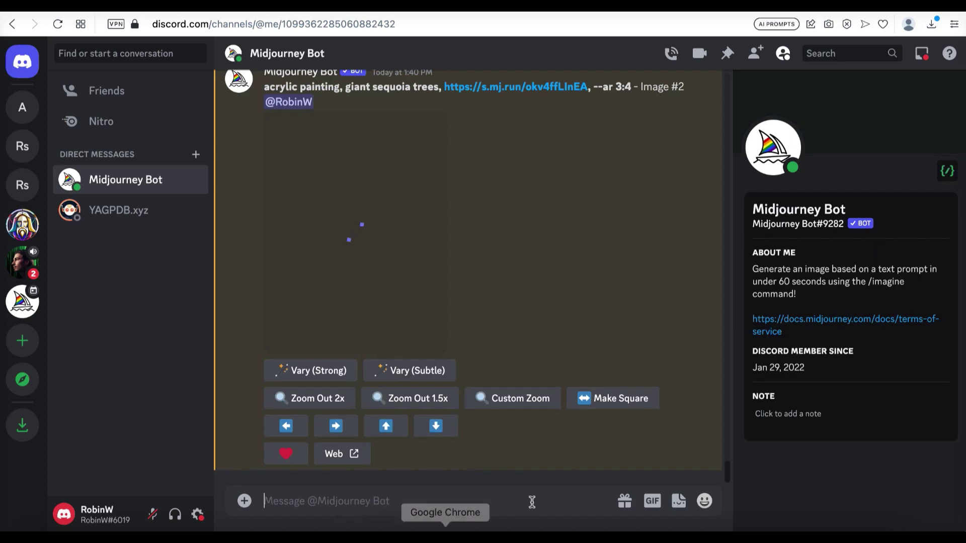
Upload the 9.46.14 AM sequoia screenshot from Recents and send it to Midjourney Bot.
click(245, 501)
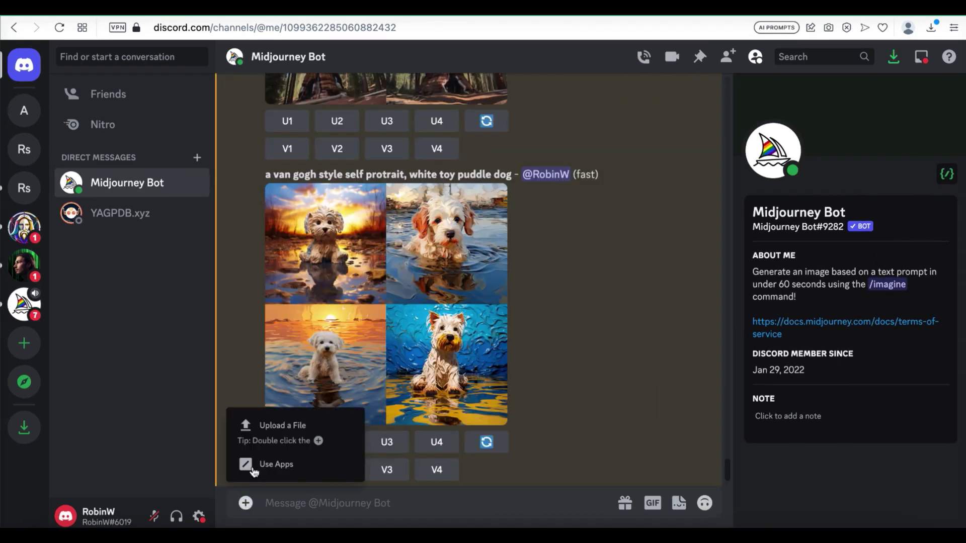
click(270, 425)
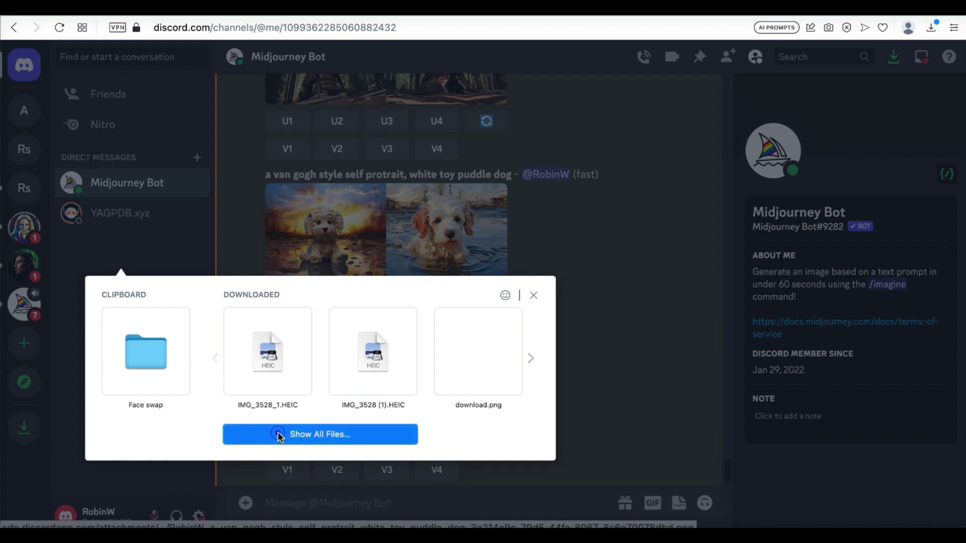
click(282, 442)
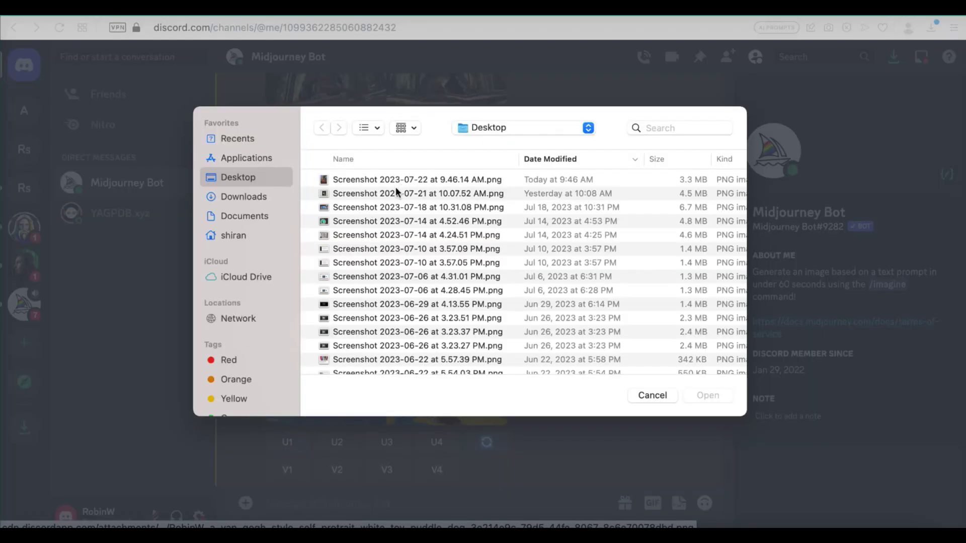
click(239, 141)
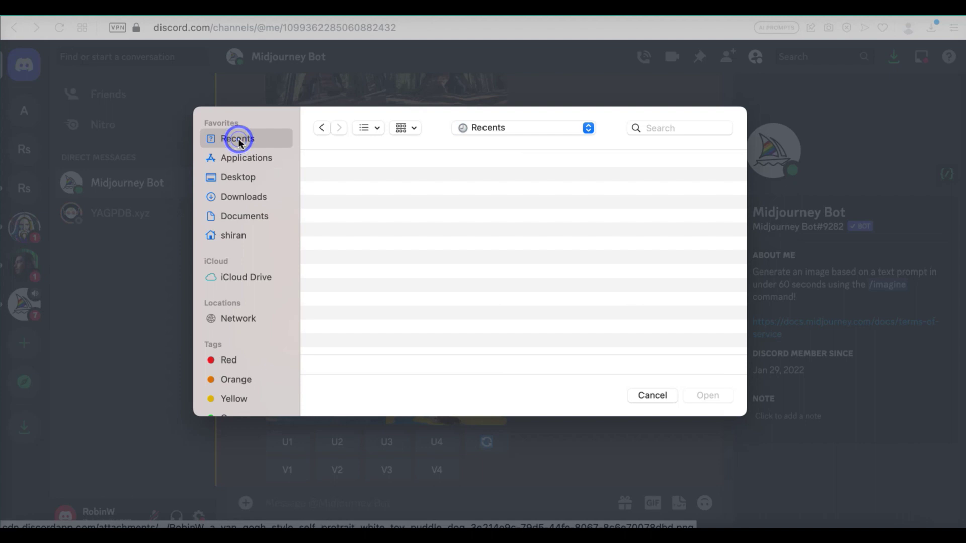
click(347, 195)
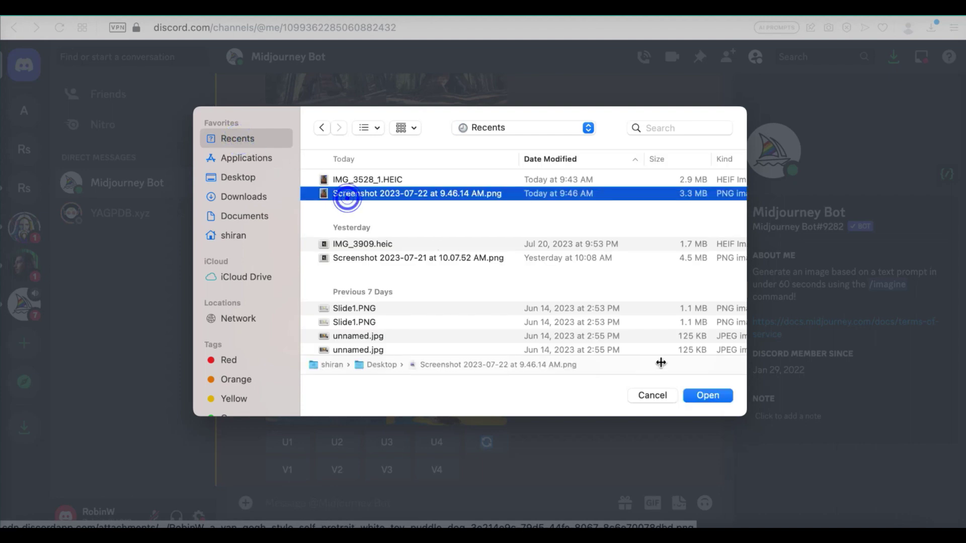
click(707, 396)
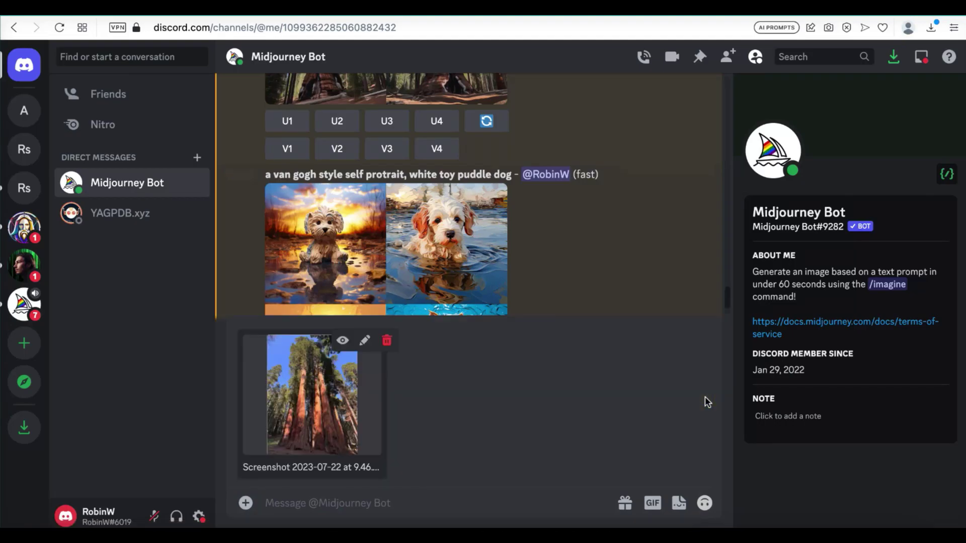
key(Return)
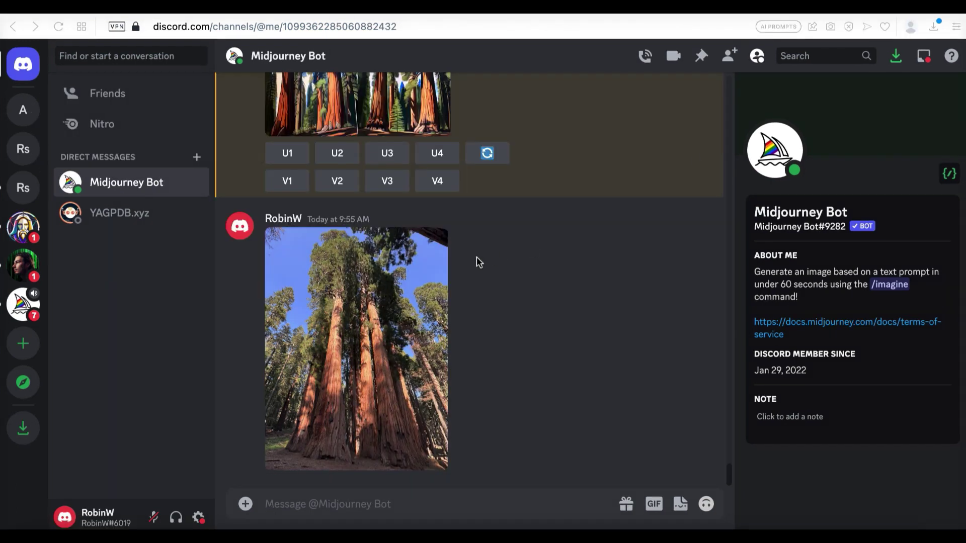
click(358, 308)
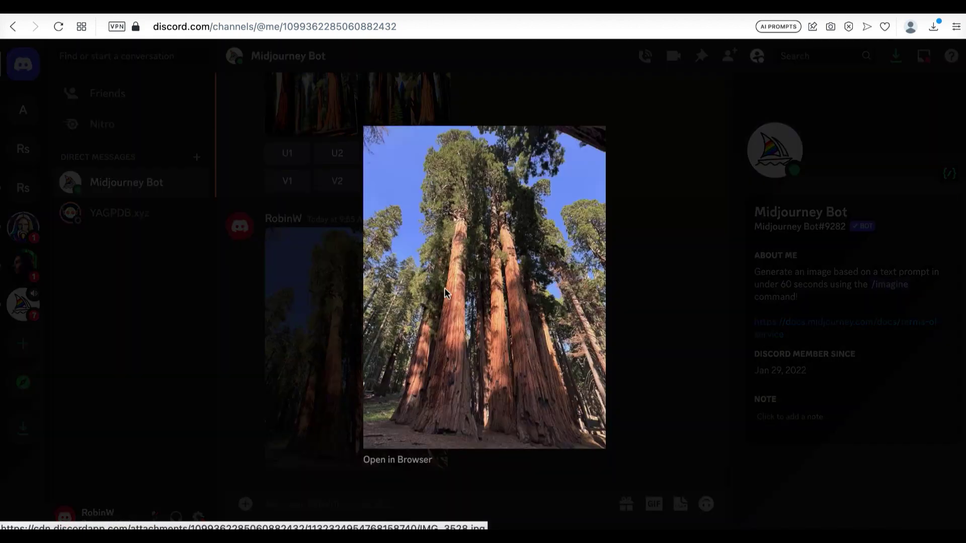
right_click(484, 275)
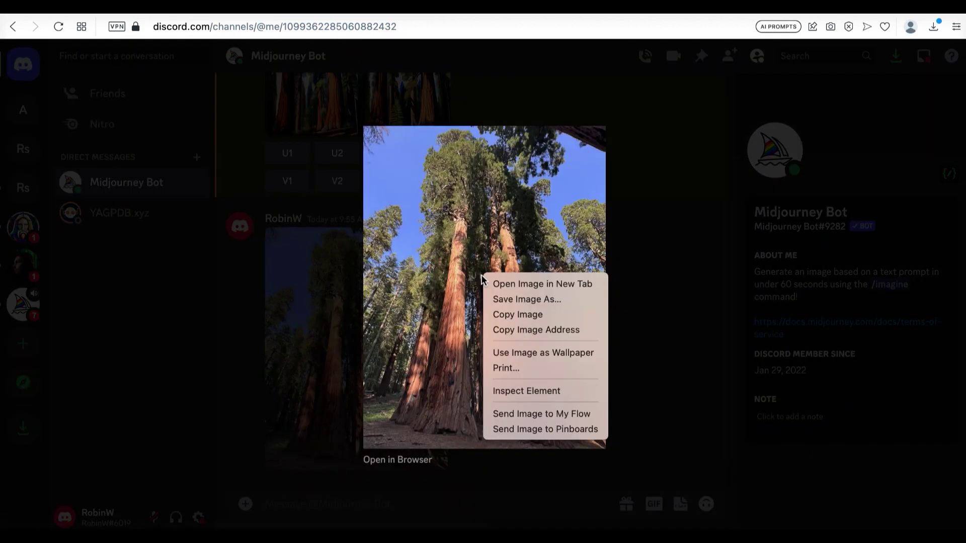
click(518, 330)
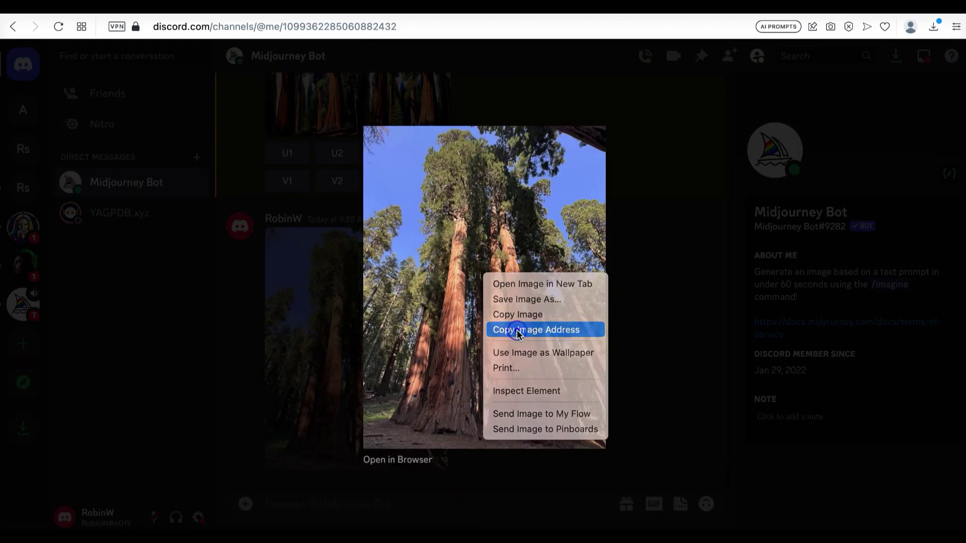
click(289, 435)
click(392, 509)
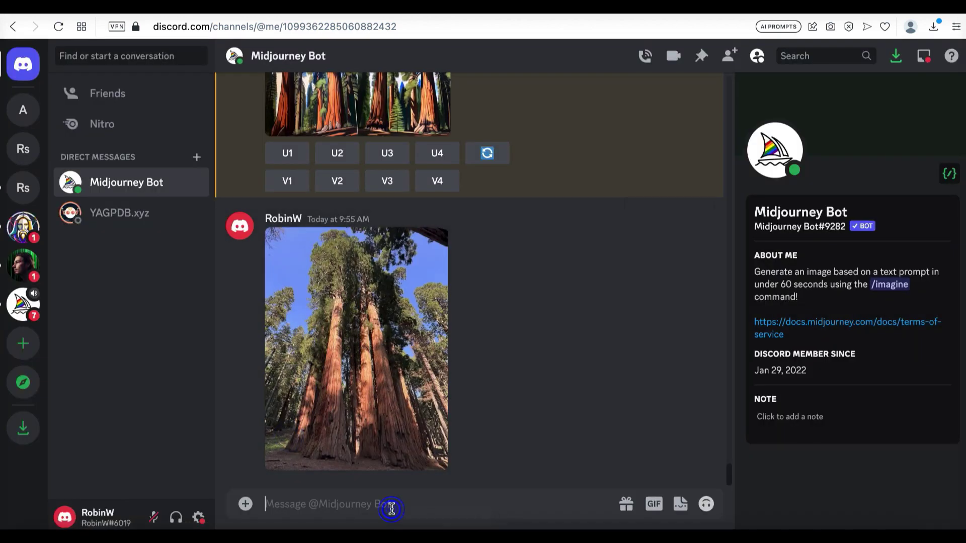
Run /imagine with 'acrylic painting, giant sequoia trees,', the pasted photo link, and --ar 3:4.
text(/imagin)
key(Tab)
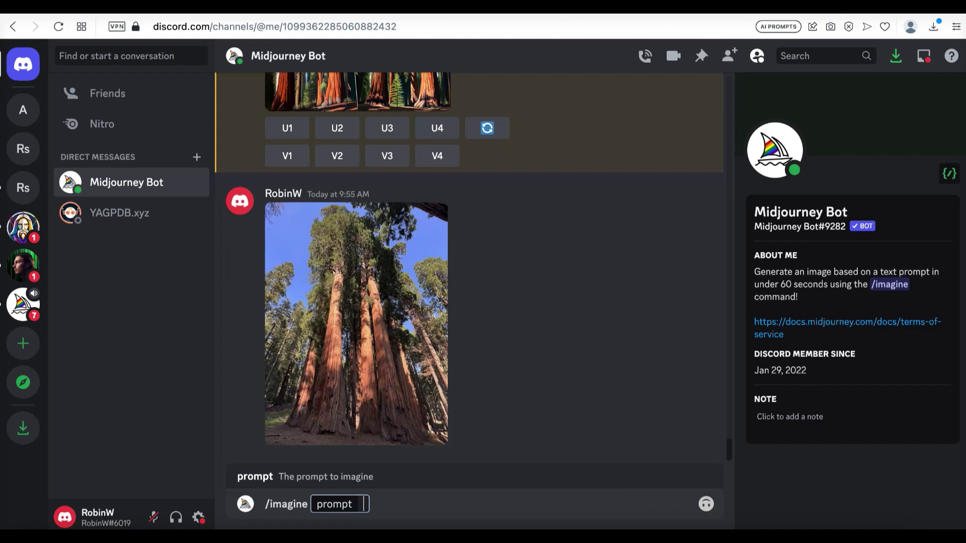
text(acrylic painting, gient)
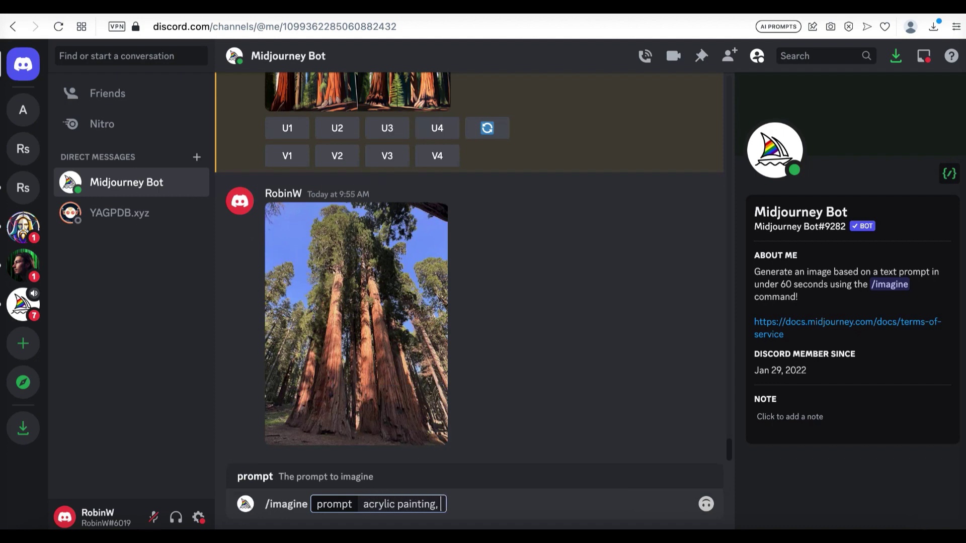
key(BackSpace)
key(BackSpace)
key(BackSpace)
text(ant)
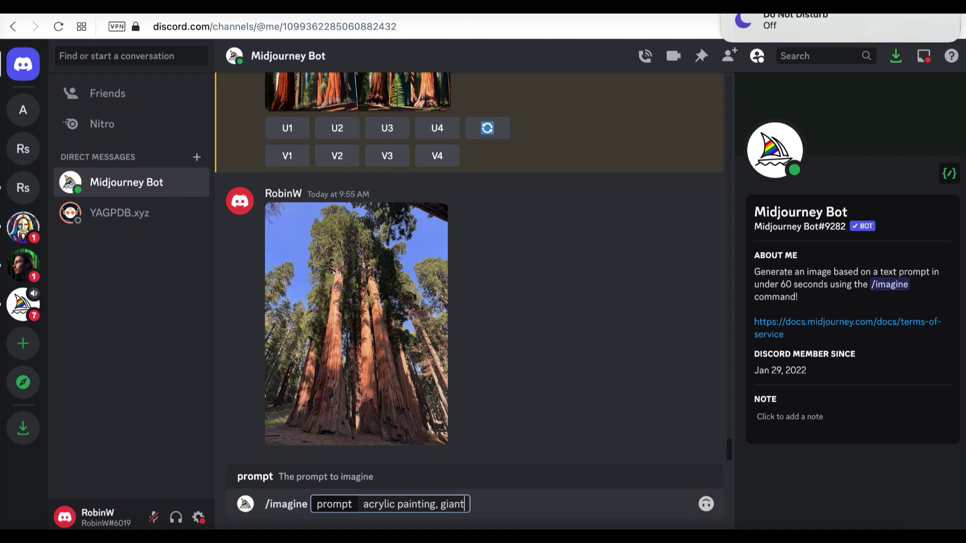
text( sequoia trees)
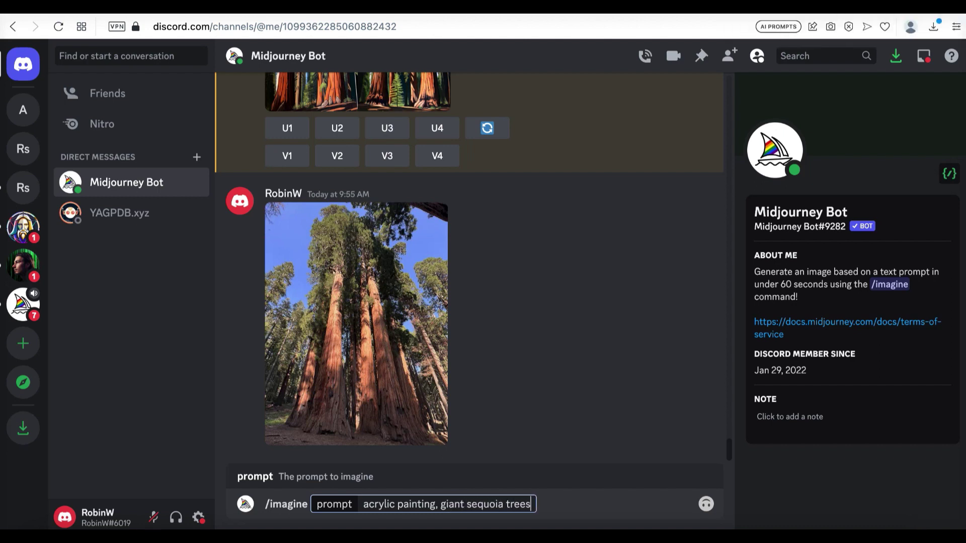
text(,)
key(super+v)
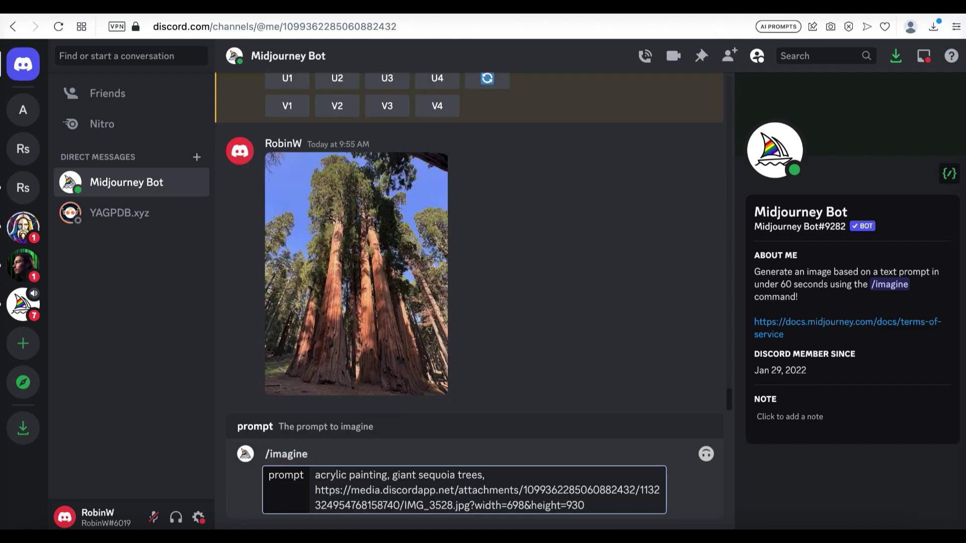
text(--ar 3:4)
key(Return)
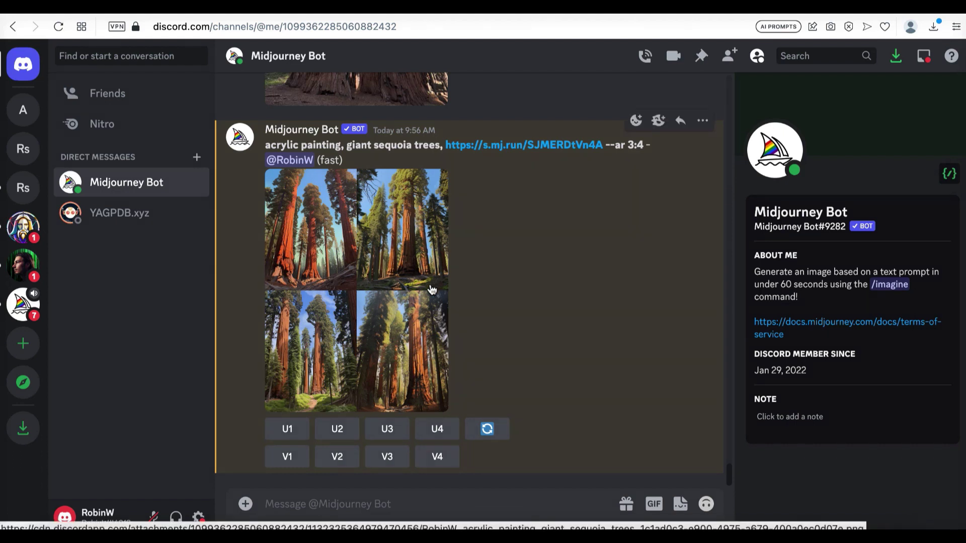
Submit a V2 remix variation and upscale images U1 and U4 of the sequoia grid.
click(337, 455)
click(583, 377)
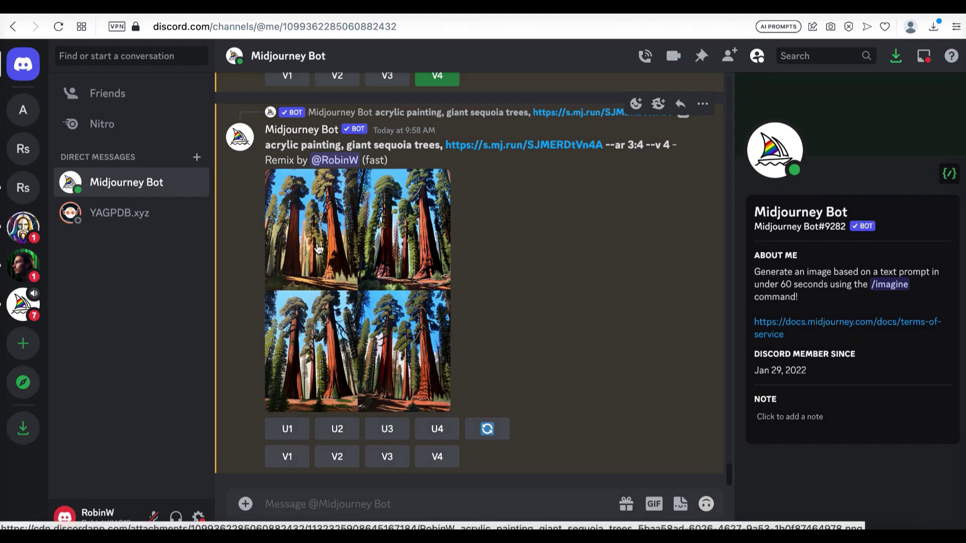
click(287, 429)
click(436, 352)
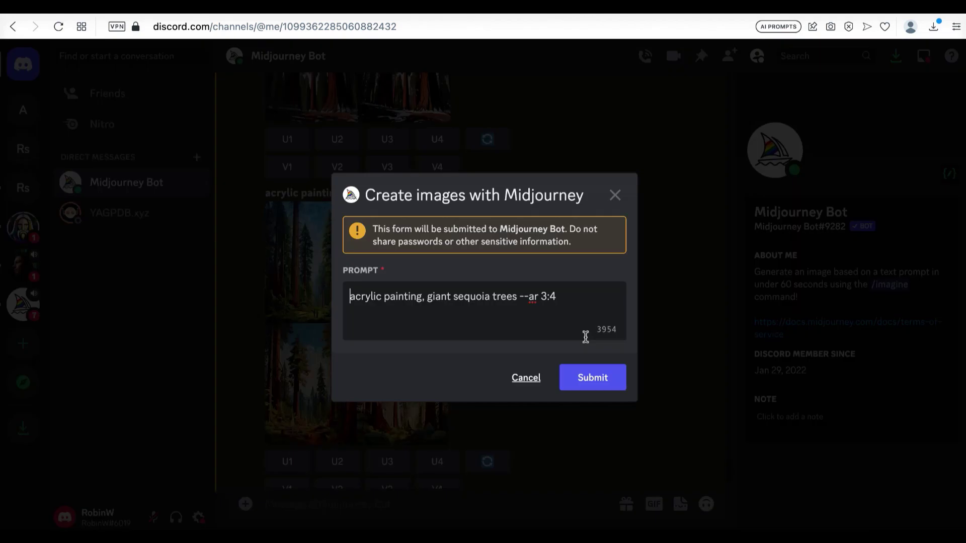
Add '3 giant trees centered, looking up angle, clear blue sky, forest with pine tree, light green grass' and submit.
click(518, 295)
text(, 3 gitrees centered)
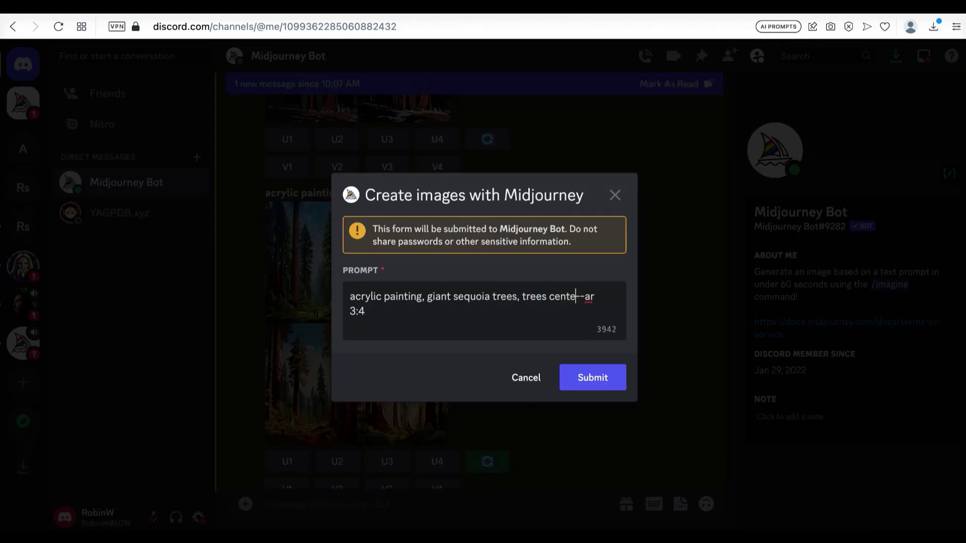
click(522, 297)
text(3 giant trees)
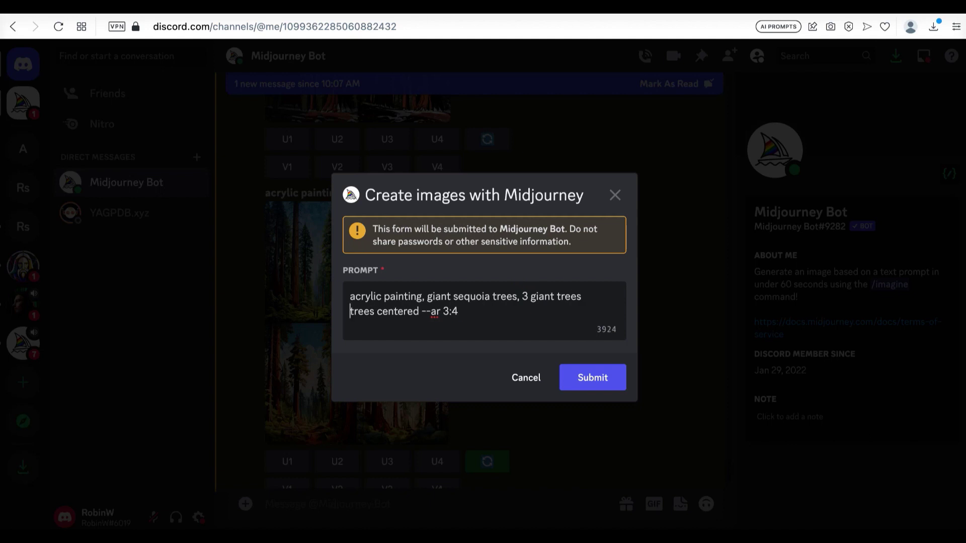
click(419, 312)
text(, look)
text(, clear blue sky, forest)
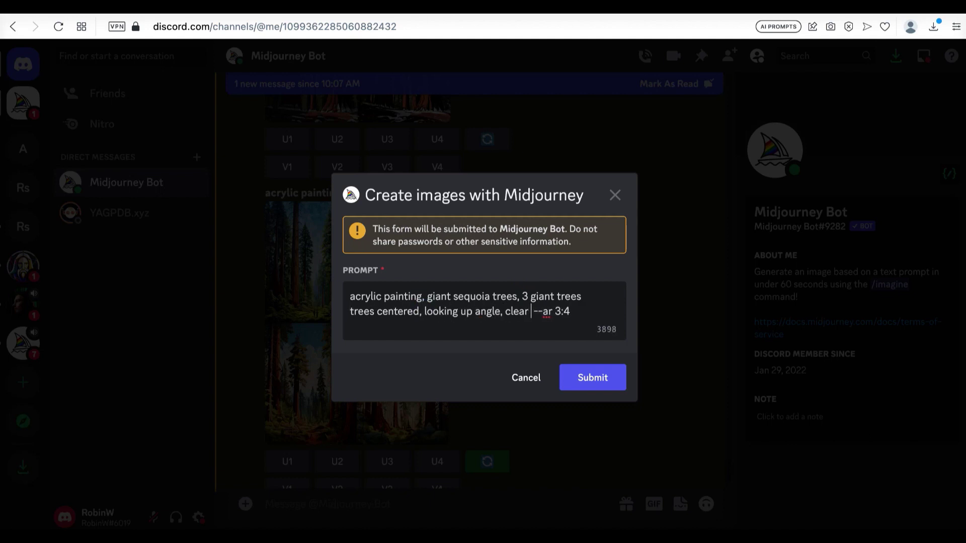
key(BackSpace)
key(BackSpace)
key(BackSpace)
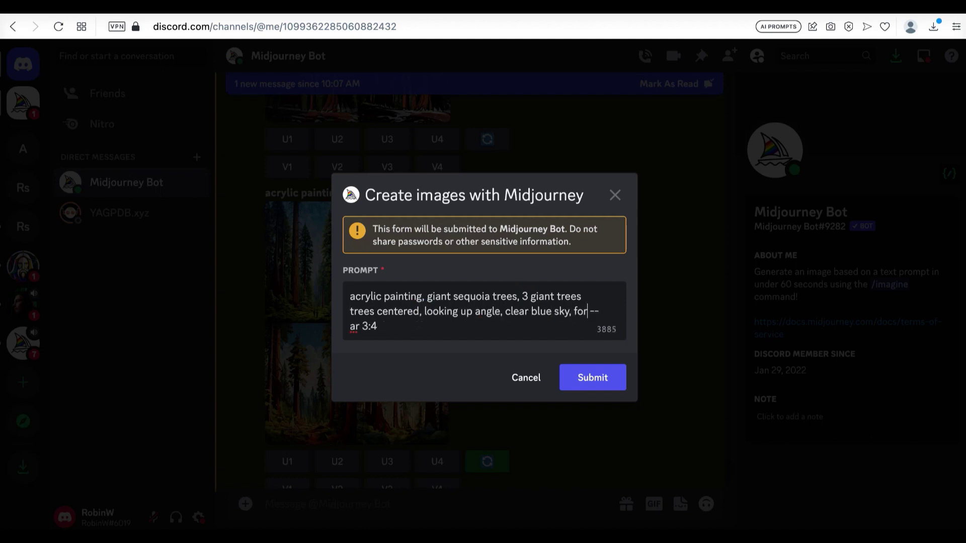
text(est with pine tree, light g)
text(reen grass)
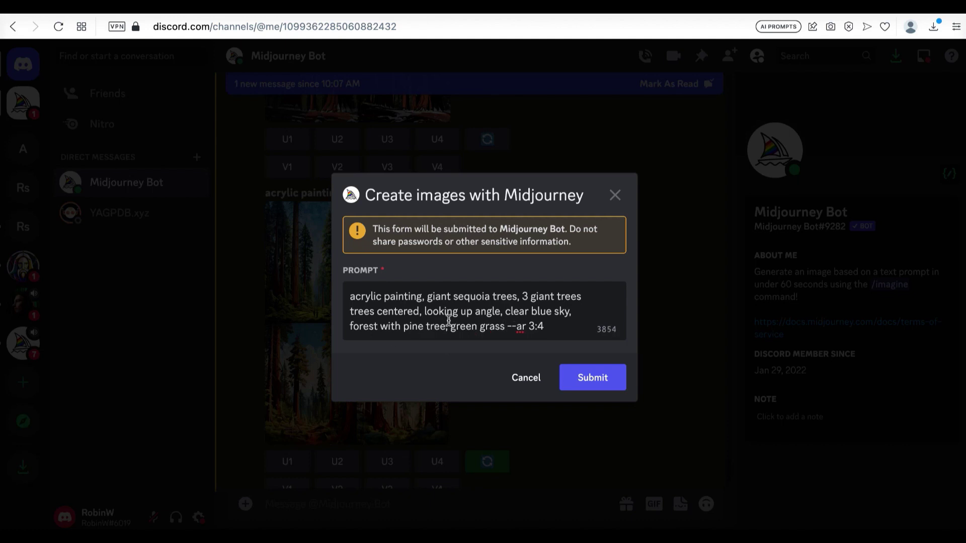
click(451, 326)
text(light)
click(589, 378)
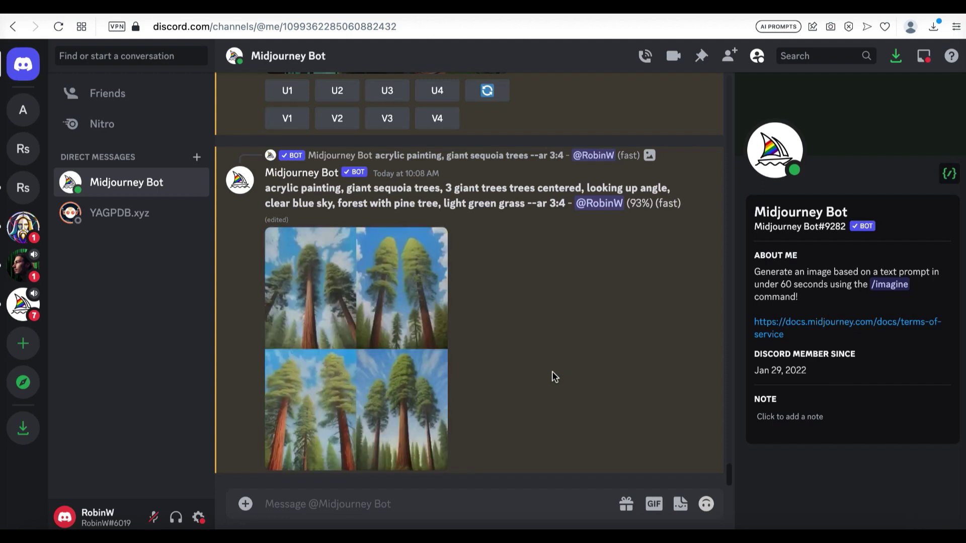
Enlarge the new looking-up sequoia grid, then the earlier 'giant sequoia trees, acrylic painting' grid.
click(433, 363)
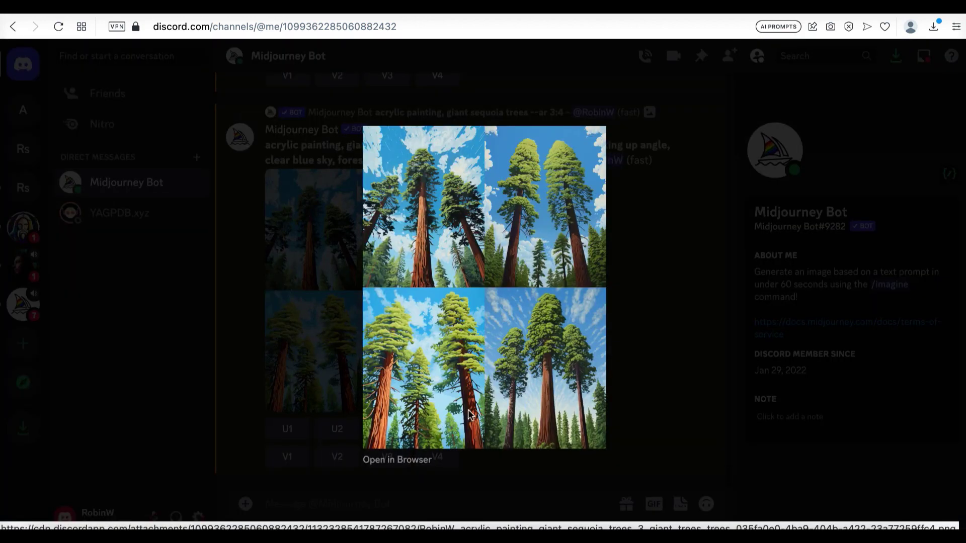
click(657, 361)
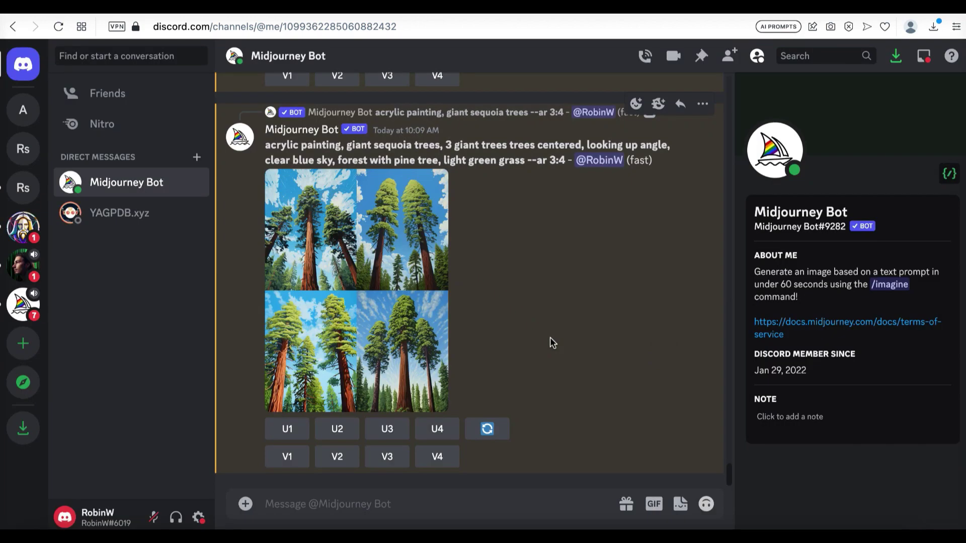
scroll(551, 339, up, 6)
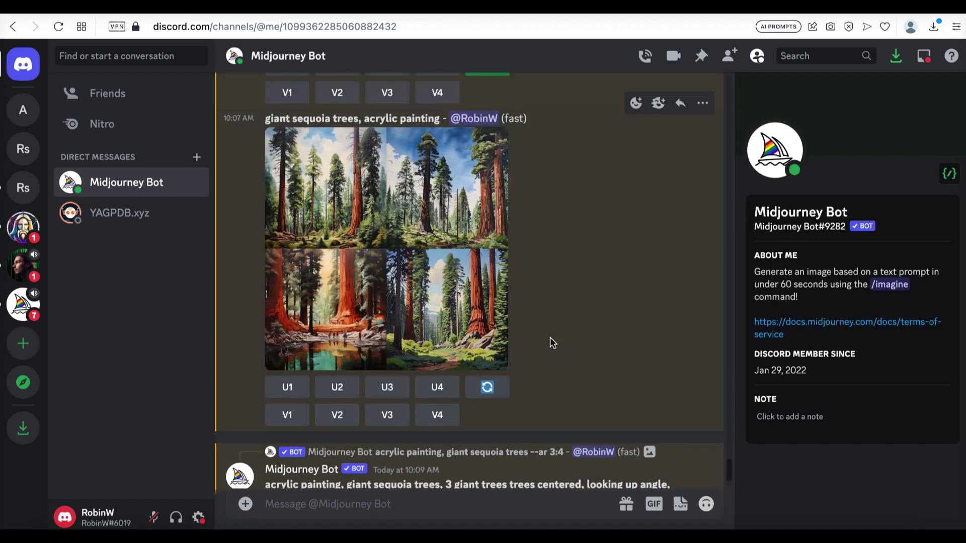
click(445, 291)
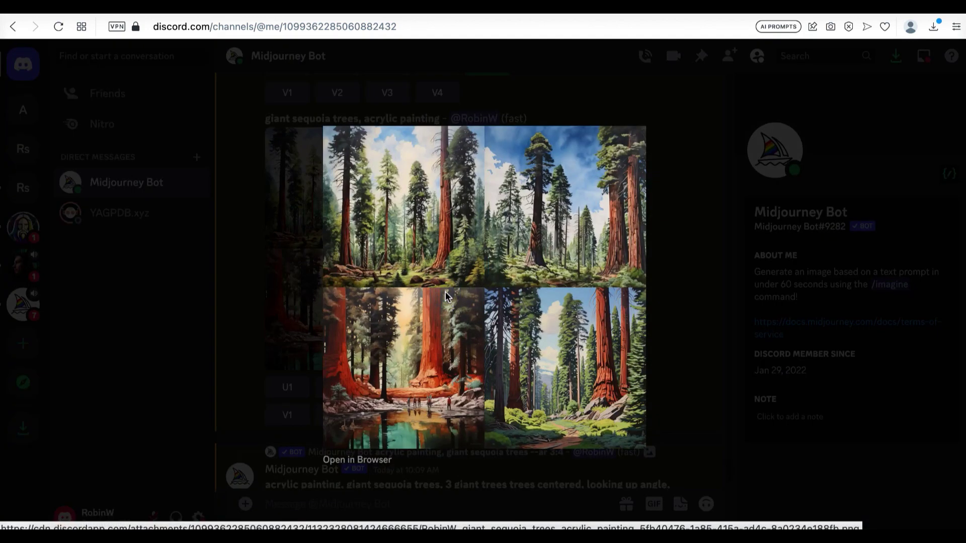
scroll(445, 292, up, 3)
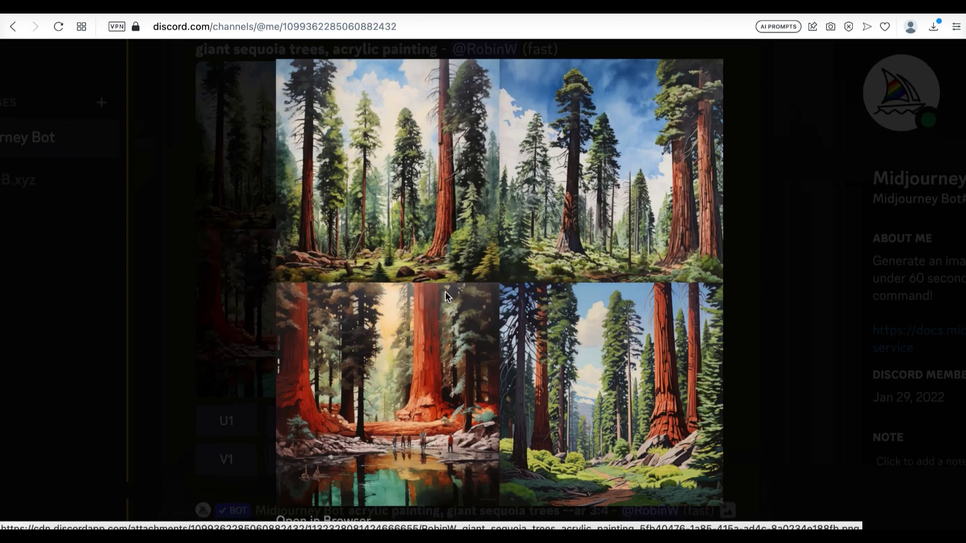
scroll(346, 350, down, 1)
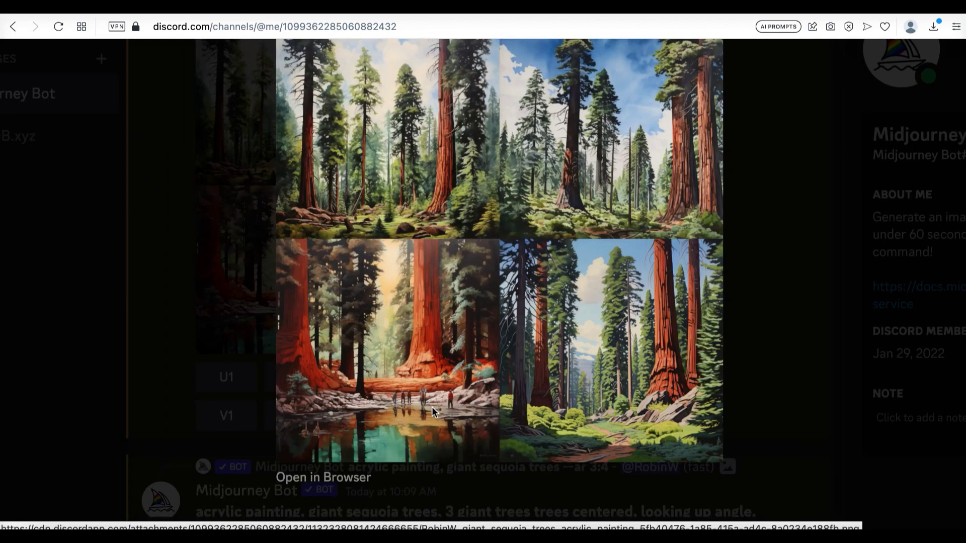